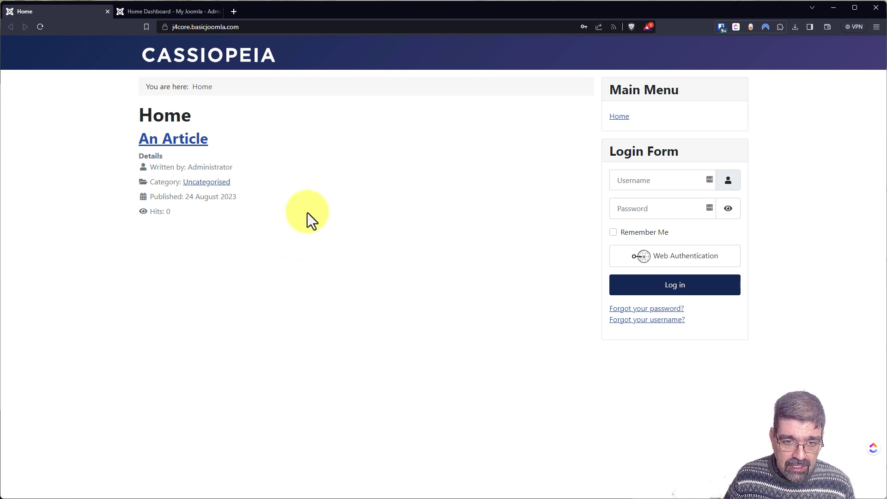
Reload the front-end Home page to show the updated article, then return to the admin dashboard.
{"action": "left_click", "coordinate": [39, 26]}
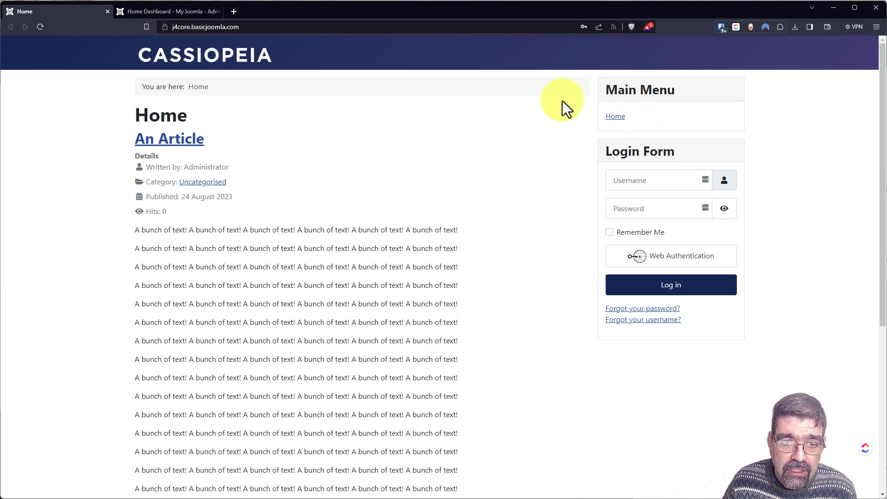
{"action": "left_click", "coordinate": [198, 11]}
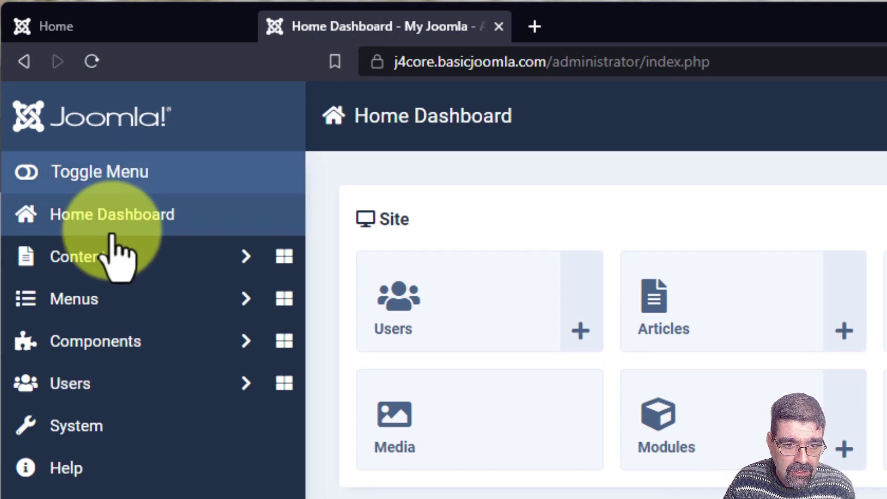
Start a new menu in Menus > Manage and title it '2nd Menu'.
{"action": "left_click", "coordinate": [85, 300]}
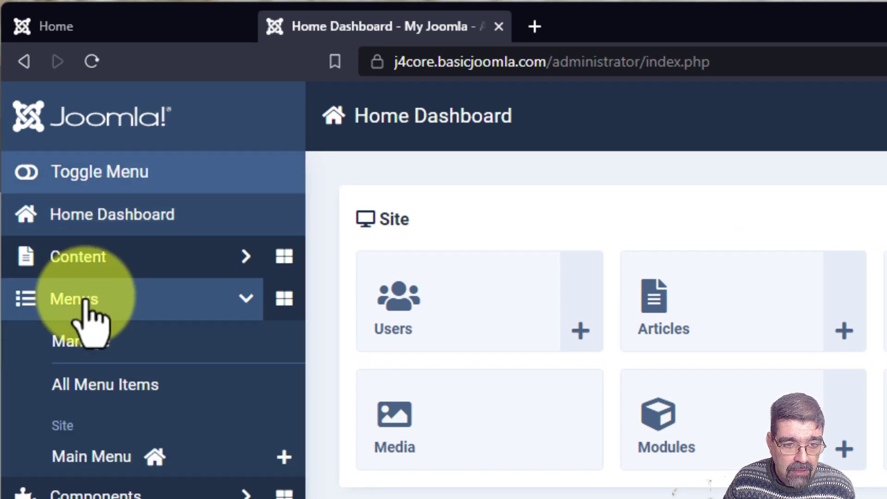
{"action": "left_click", "coordinate": [89, 341]}
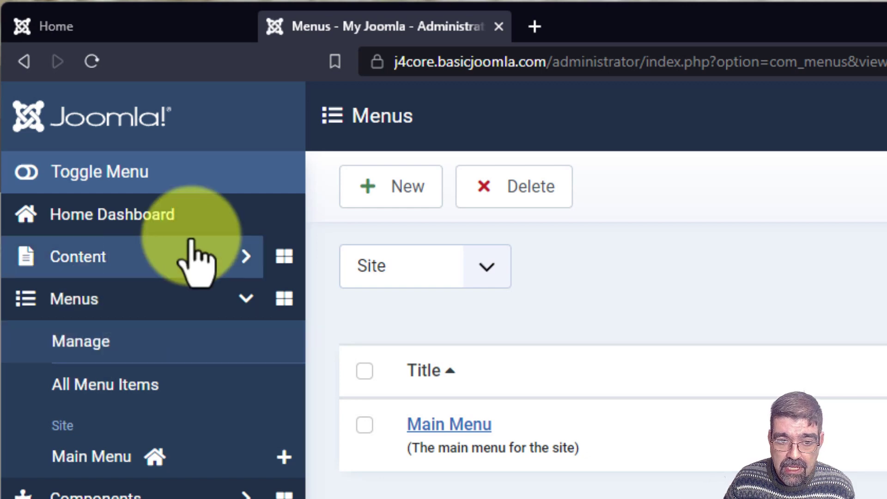
{"action": "left_click", "coordinate": [358, 182]}
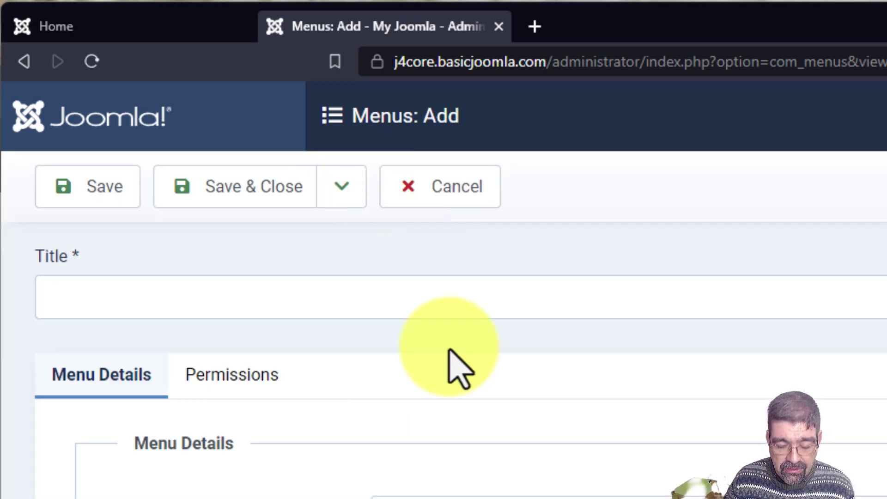
{"action": "left_click", "coordinate": [427, 301]}
{"action": "type", "text": "2nd Menu"}
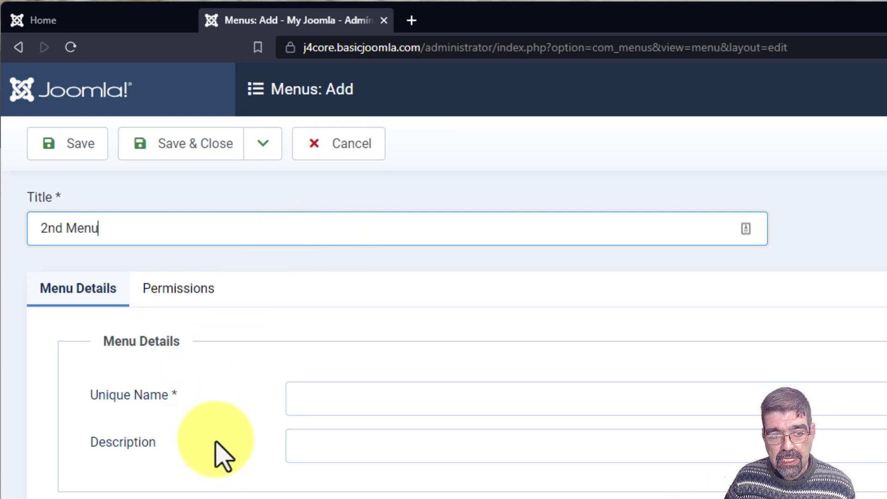
{"action": "left_click_drag", "start_coordinate": [140, 238], "coordinate": [4, 234]}
{"action": "key", "text": "ctrl+c"}
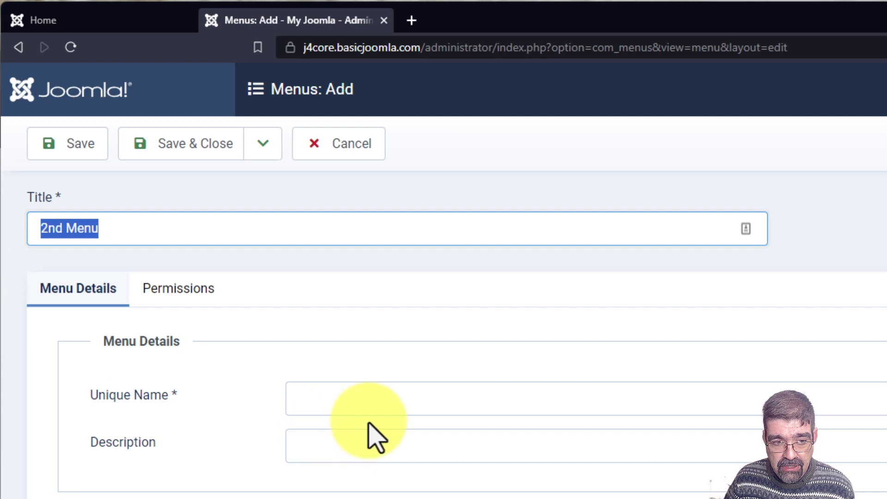
Use '2nd Menu' as the unique name and description, then save the menu.
{"action": "left_click", "coordinate": [368, 404]}
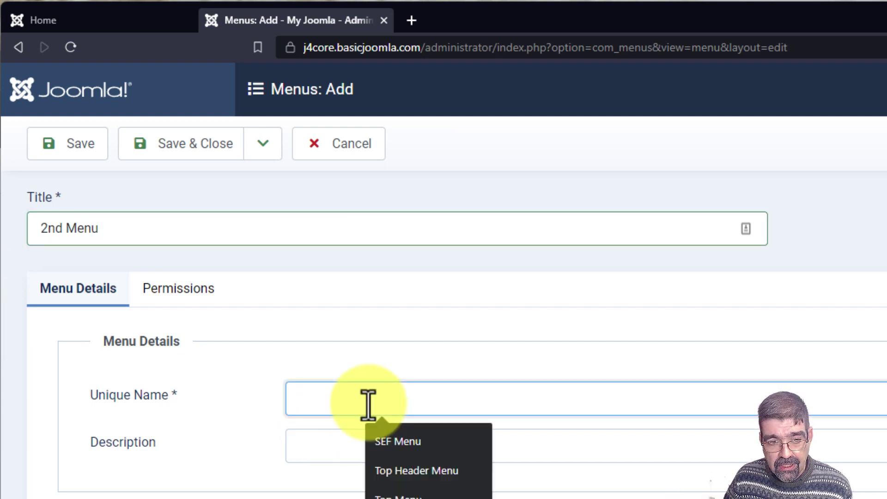
{"action": "key", "text": "ctrl+v"}
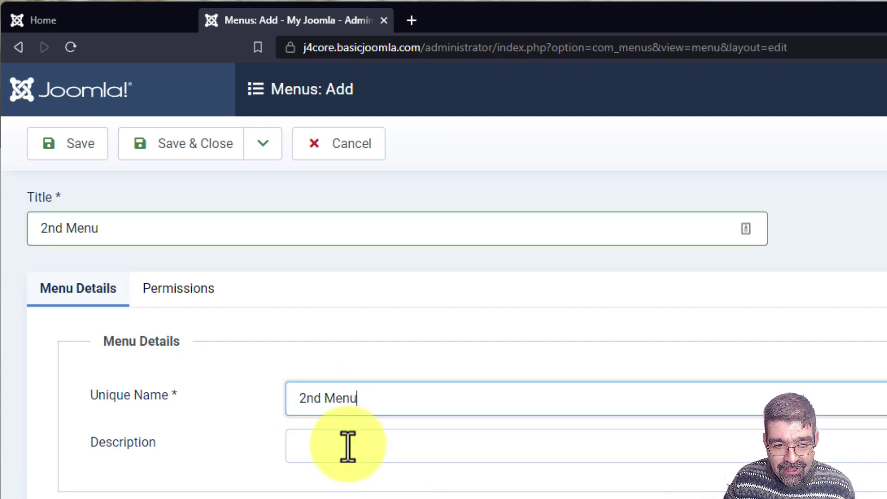
{"action": "left_click", "coordinate": [348, 446]}
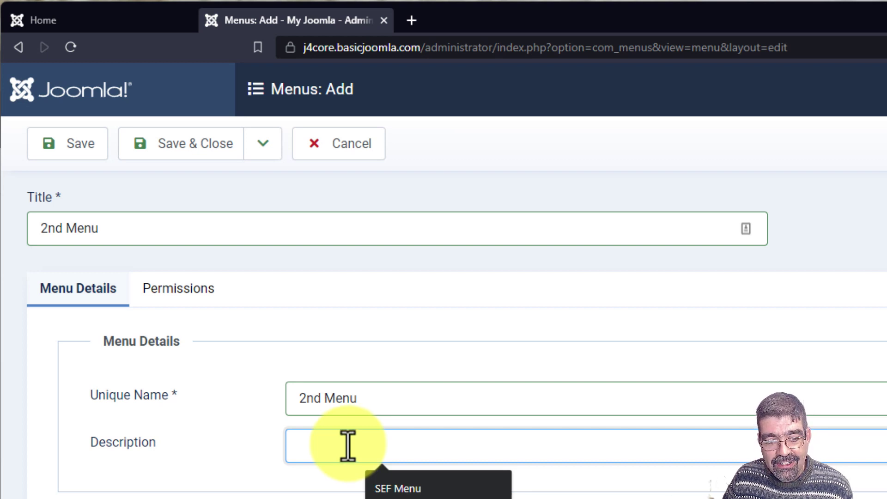
{"action": "key", "text": "ctrl+v"}
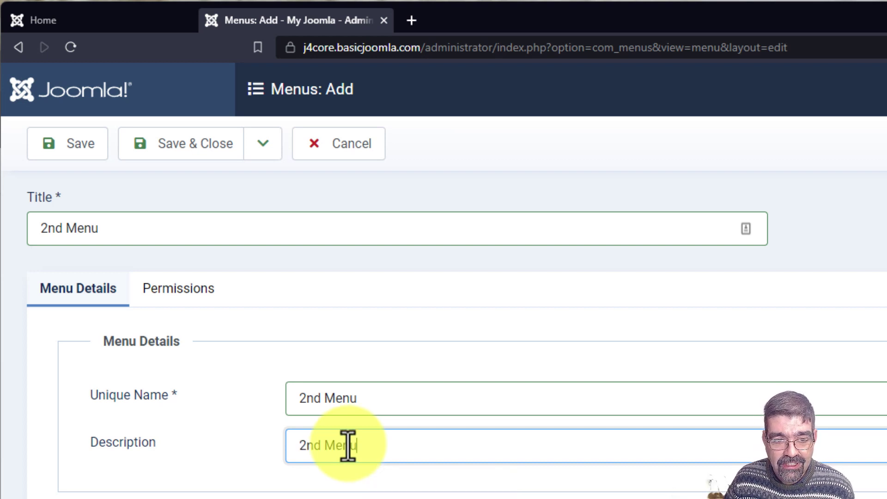
{"action": "left_click", "coordinate": [184, 292]}
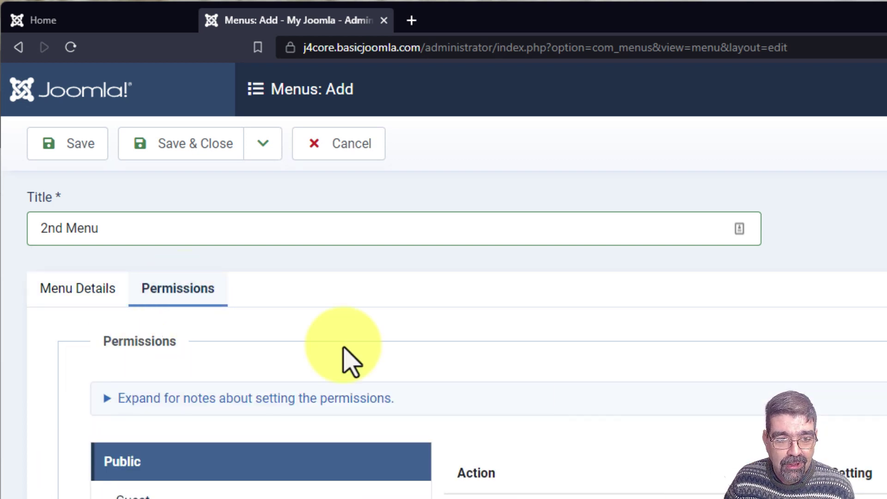
{"action": "left_click", "coordinate": [90, 291]}
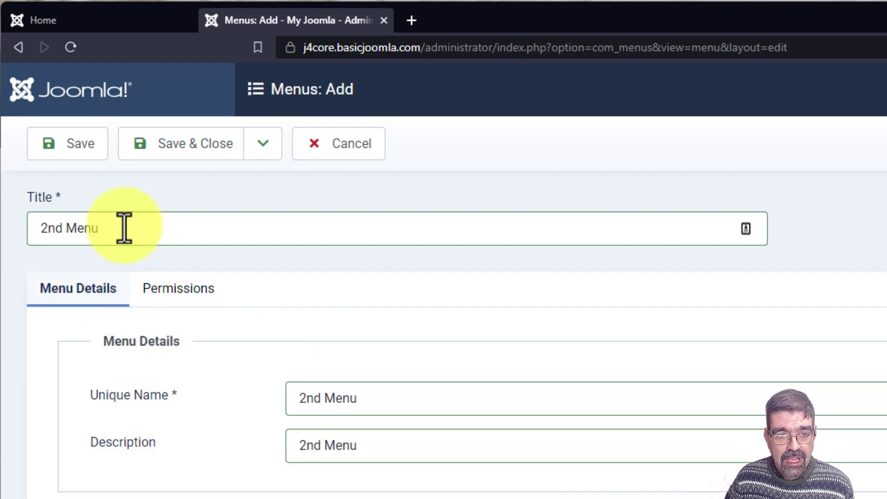
{"action": "left_click", "coordinate": [163, 154]}
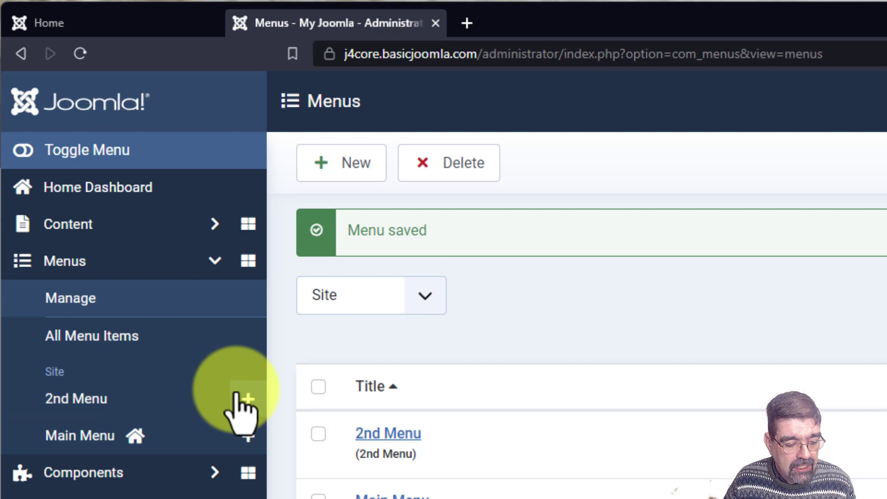
Add a new item to 2nd Menu titled 'An Article'.
{"action": "left_click", "coordinate": [247, 400]}
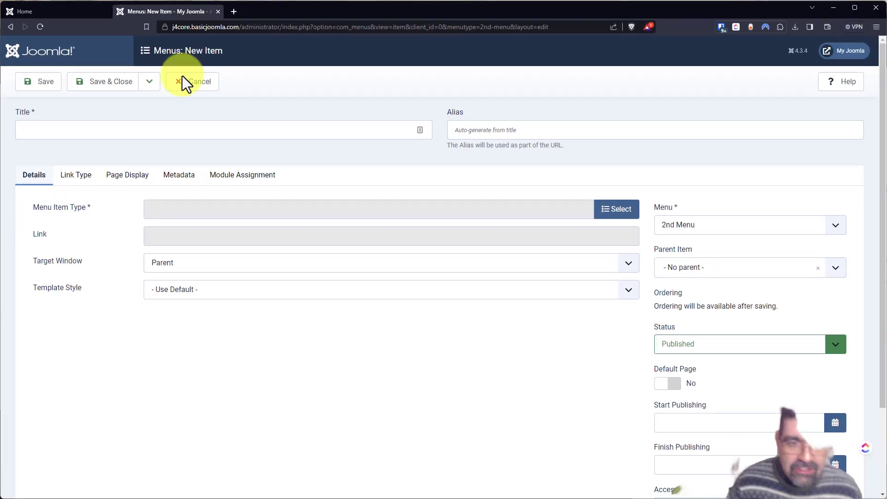
{"action": "left_click", "coordinate": [350, 257]}
{"action": "type", "text": "An Article"}
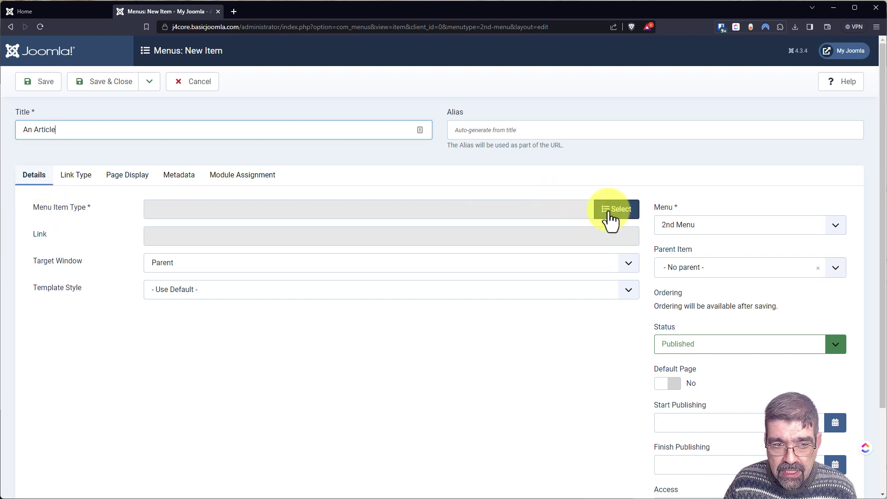
Set the menu item type to Articles > Single Article.
{"action": "left_click", "coordinate": [609, 212]}
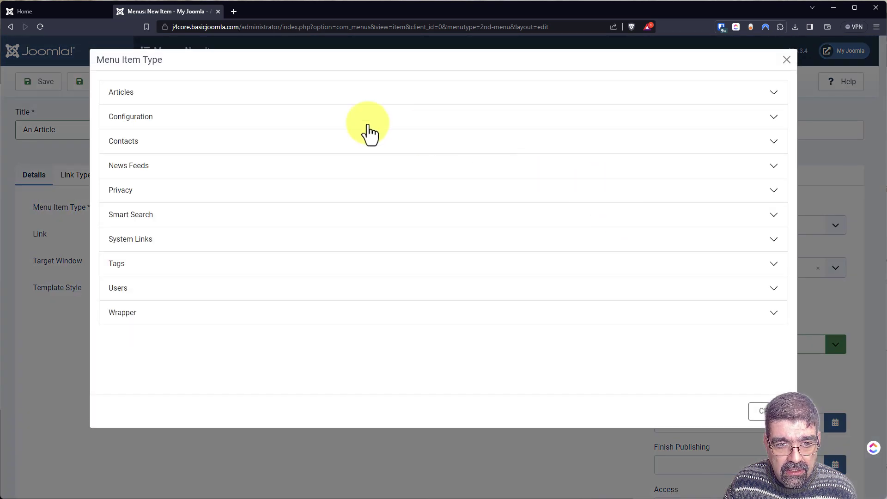
{"action": "left_click", "coordinate": [120, 92]}
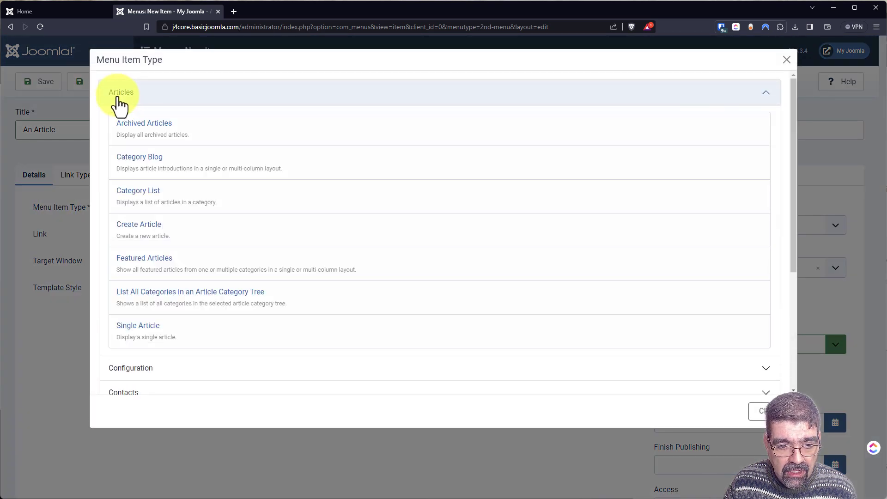
{"action": "scroll", "coordinate": [139, 238], "scroll_direction": "down", "scroll_amount": 4}
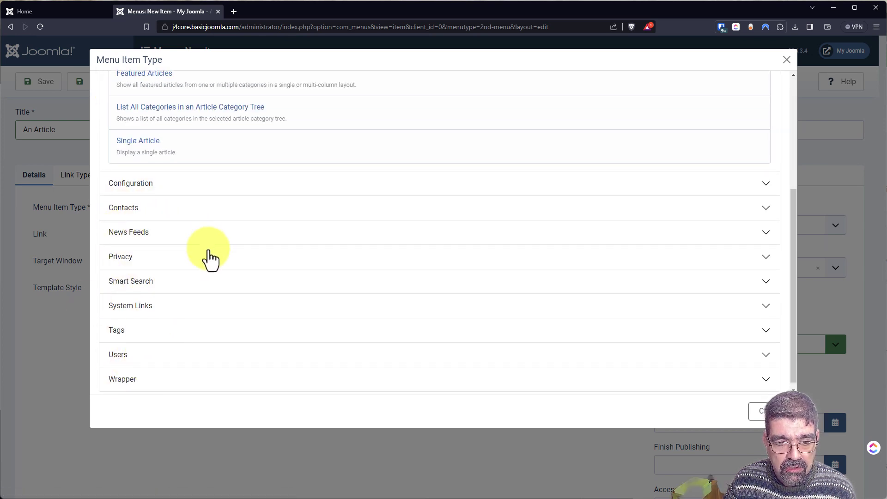
{"action": "scroll", "coordinate": [211, 259], "scroll_direction": "up", "scroll_amount": 3}
{"action": "left_click", "coordinate": [139, 294]}
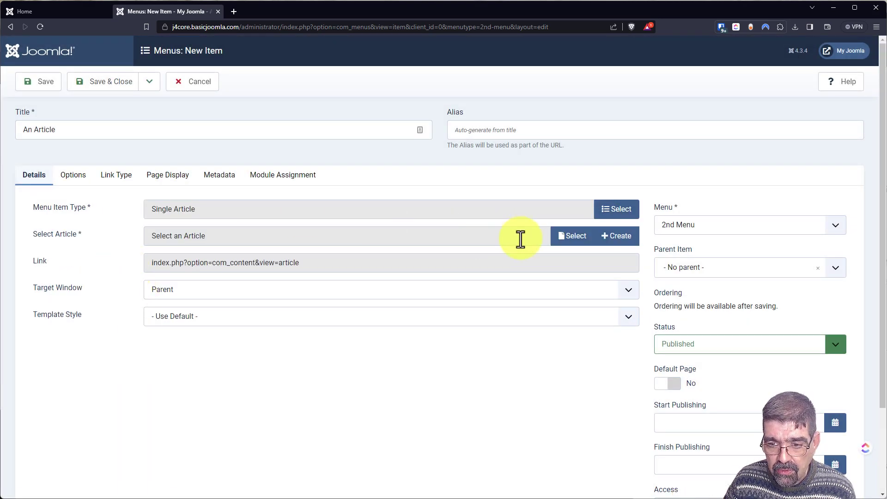
Link the item to 'An Article', save and close it, and go to the site Home page.
{"action": "left_click", "coordinate": [572, 238]}
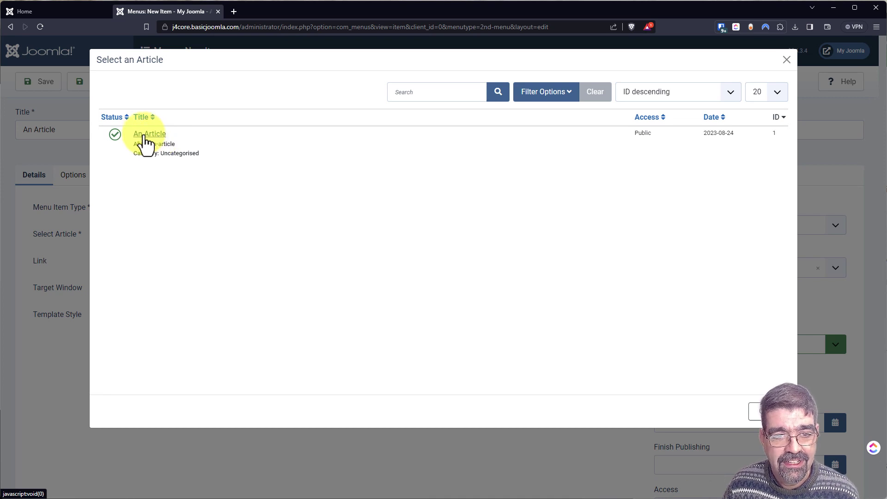
{"action": "left_click", "coordinate": [149, 134]}
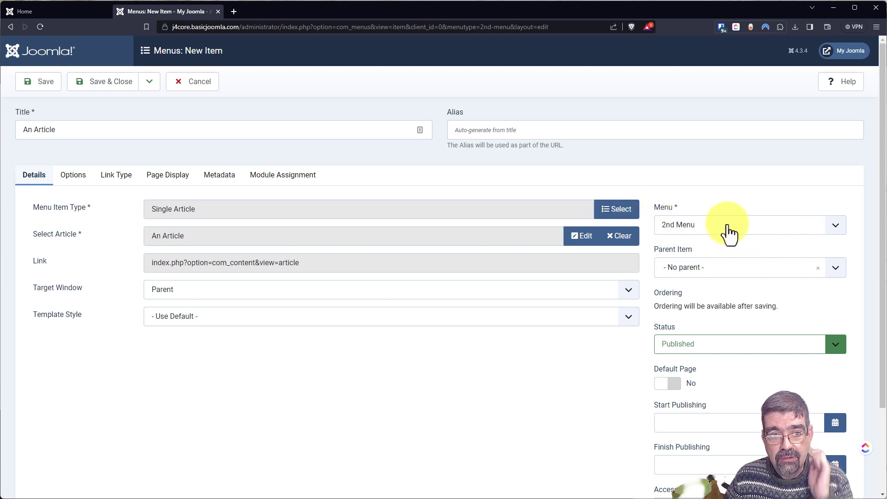
{"action": "left_click", "coordinate": [117, 85]}
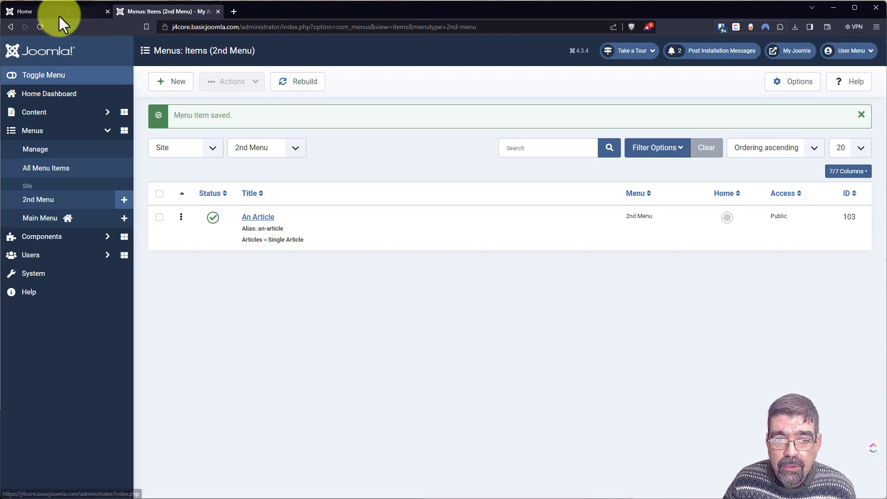
{"action": "left_click", "coordinate": [59, 14]}
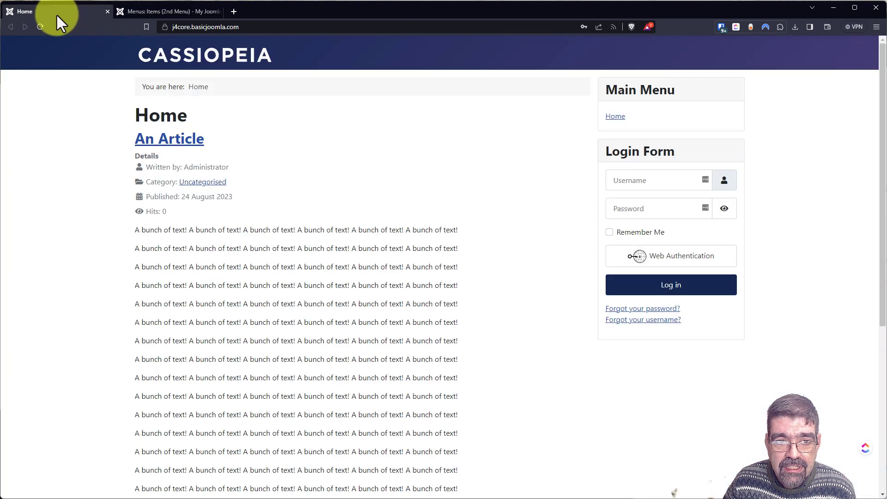
Reload the front-end Home page, then return to the 2nd Menu items list in the admin.
{"action": "left_click", "coordinate": [41, 27]}
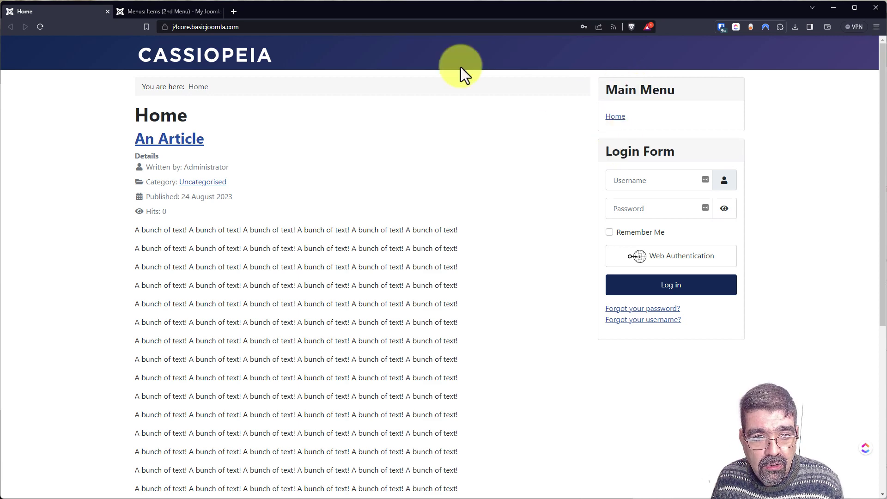
{"action": "left_click", "coordinate": [164, 10]}
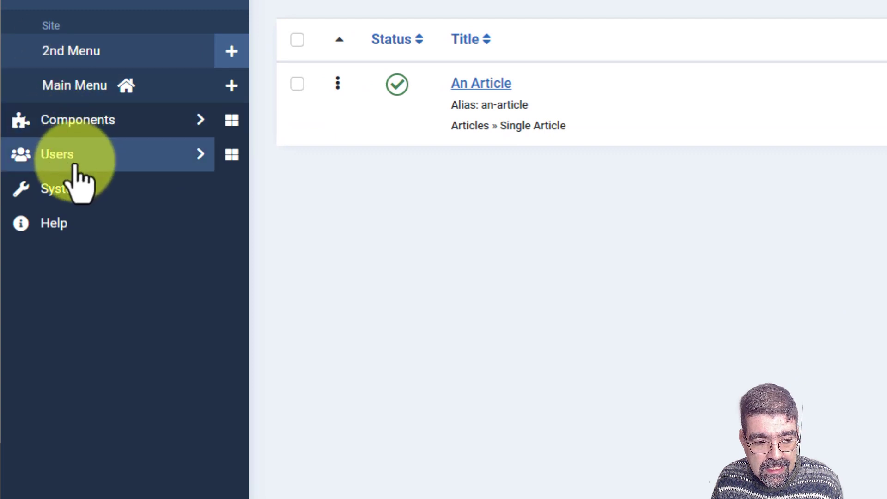
Open the Site Modules list, and reload the front-end Home page with '?tp=1' appended.
{"action": "left_click", "coordinate": [79, 192]}
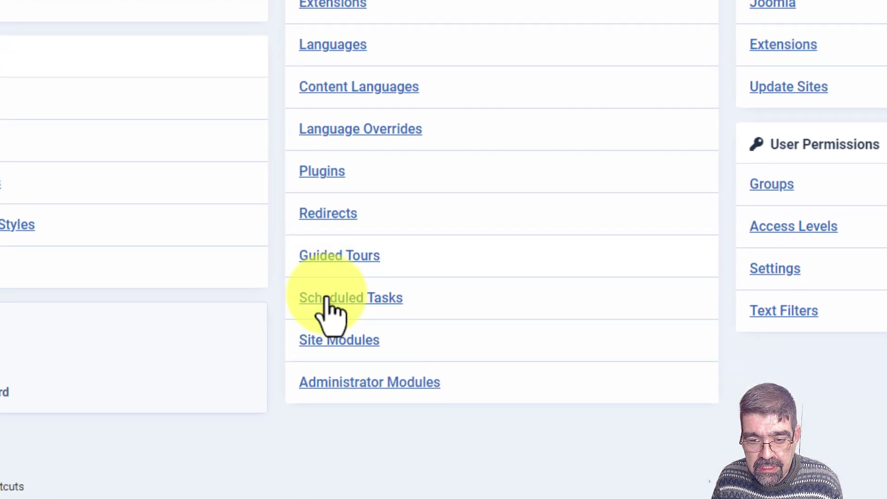
{"action": "left_click", "coordinate": [334, 339]}
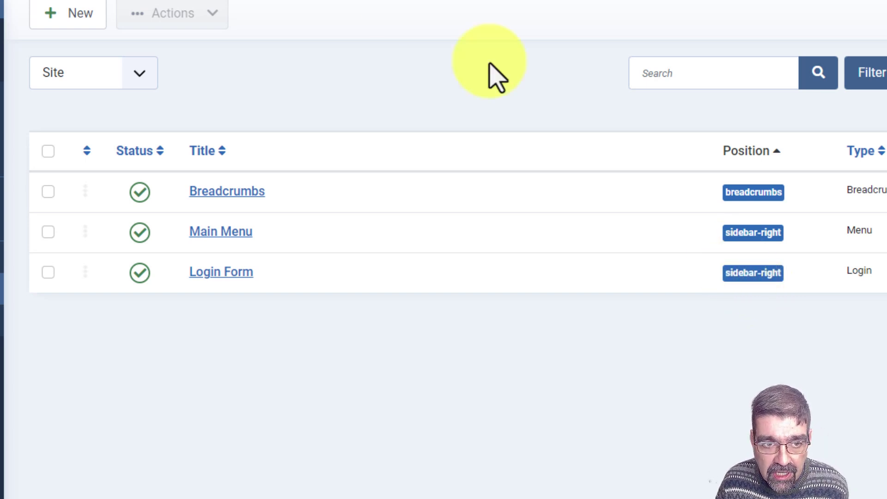
{"action": "key", "text": "ctrl+Tab"}
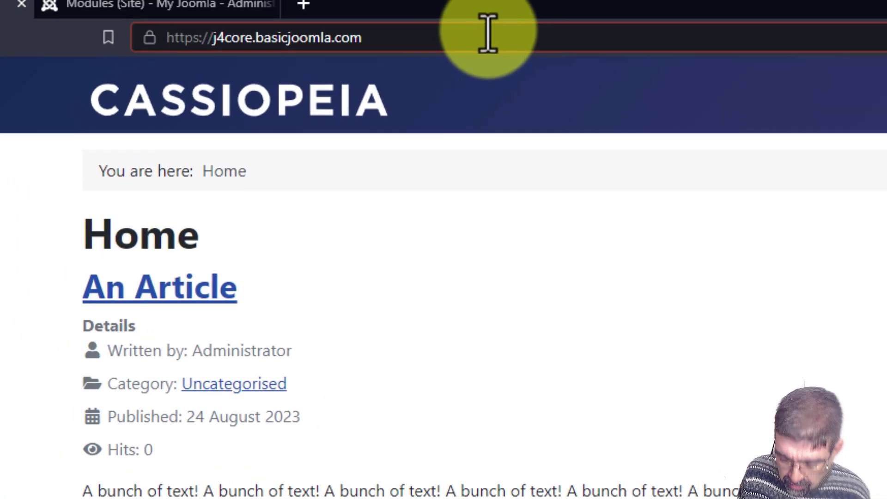
{"action": "left_click", "coordinate": [526, 58]}
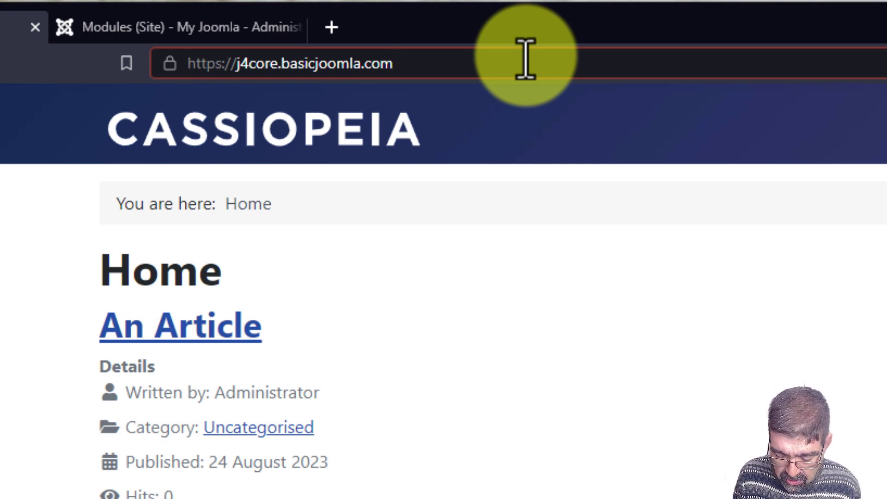
{"action": "type", "text": "?tp=1"}
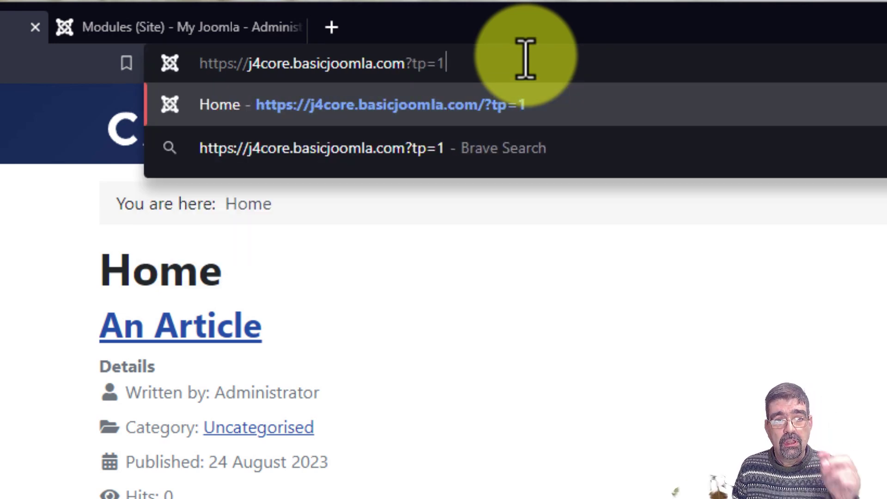
{"action": "key", "text": "Return"}
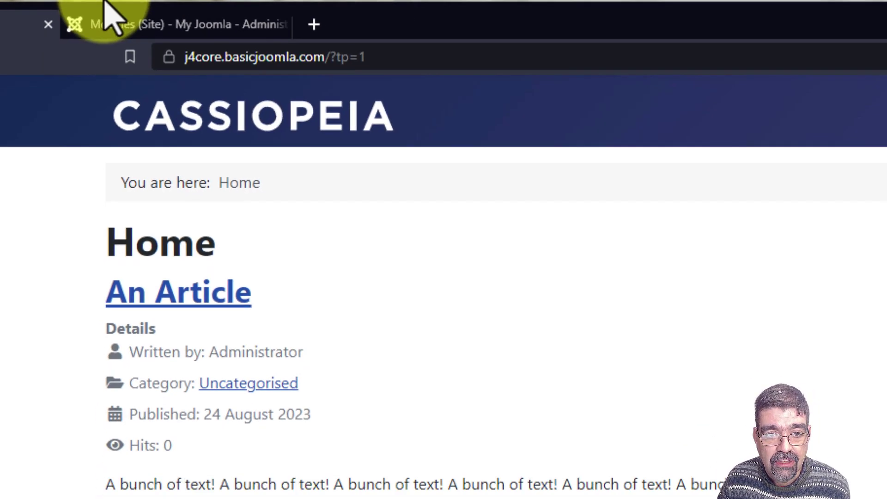
{"action": "left_click", "coordinate": [126, 27]}
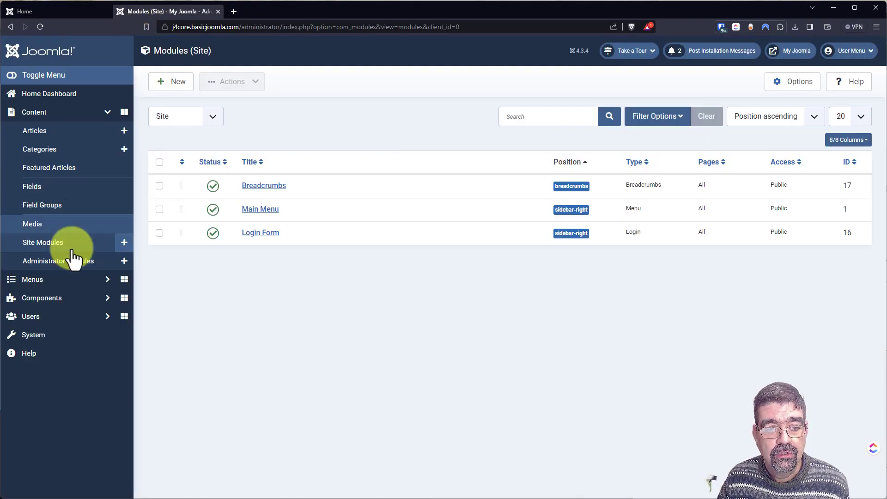
Set Preview Module Positions to Enabled in the Site Template Styles options.
{"action": "left_click", "coordinate": [73, 334]}
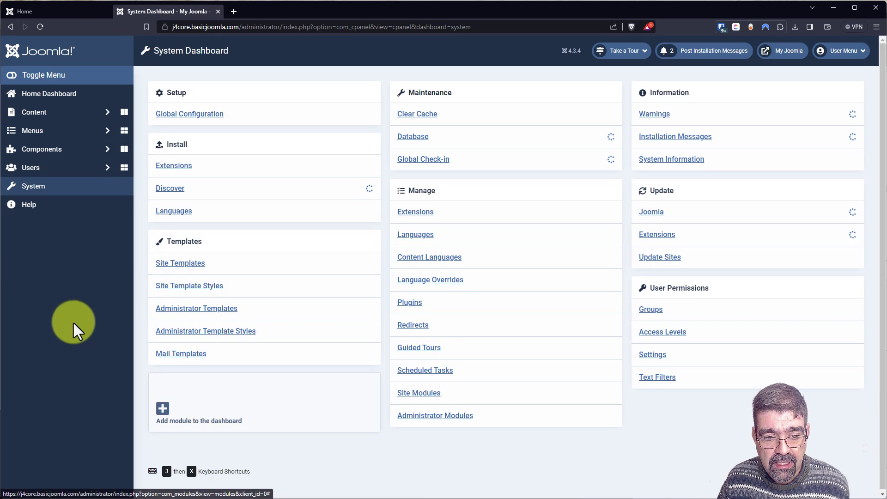
{"action": "left_click", "coordinate": [189, 286]}
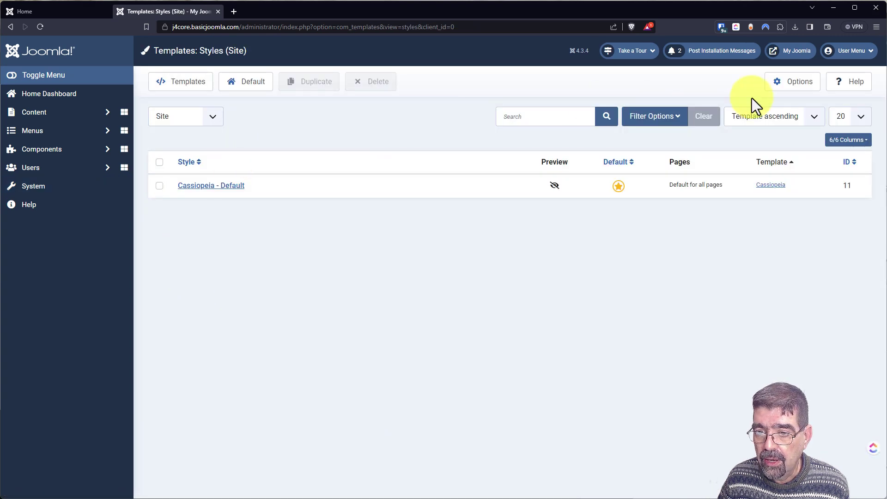
{"action": "left_click", "coordinate": [796, 85]}
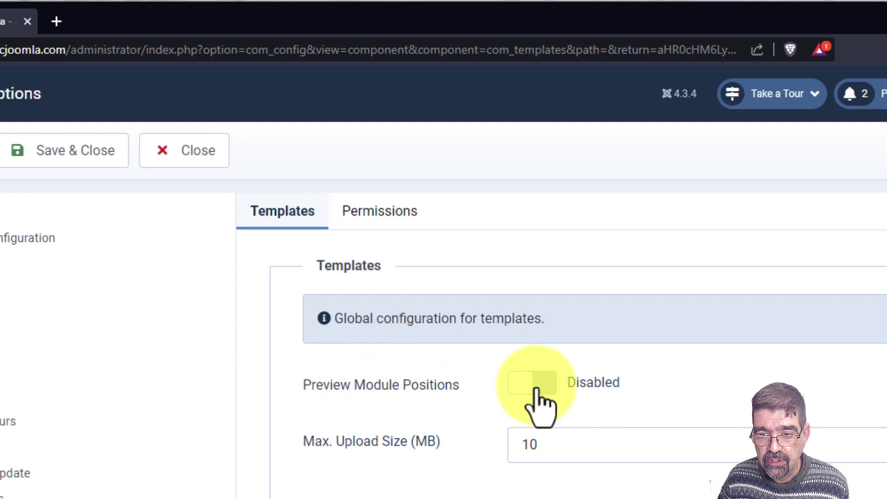
{"action": "left_click", "coordinate": [536, 390]}
Save the template options and reload the Home page to view outlined positions like top-a and top-b.
{"action": "left_click", "coordinate": [171, 82]}
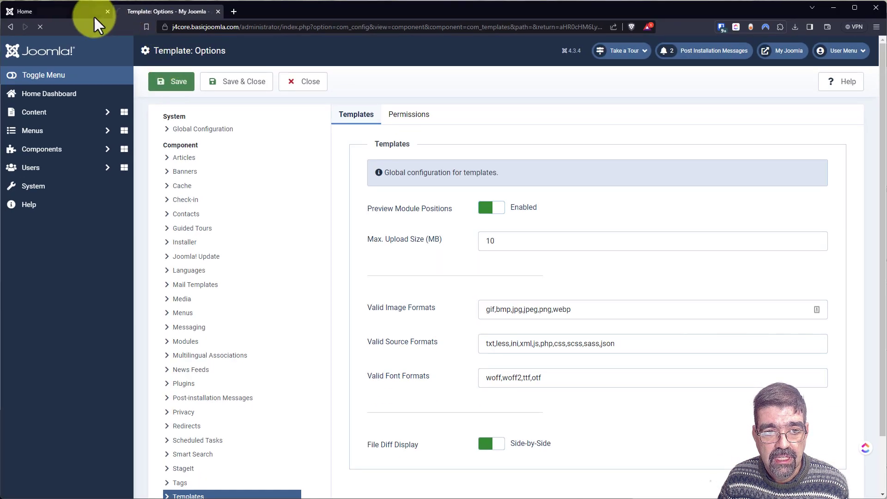
{"action": "left_click", "coordinate": [58, 10]}
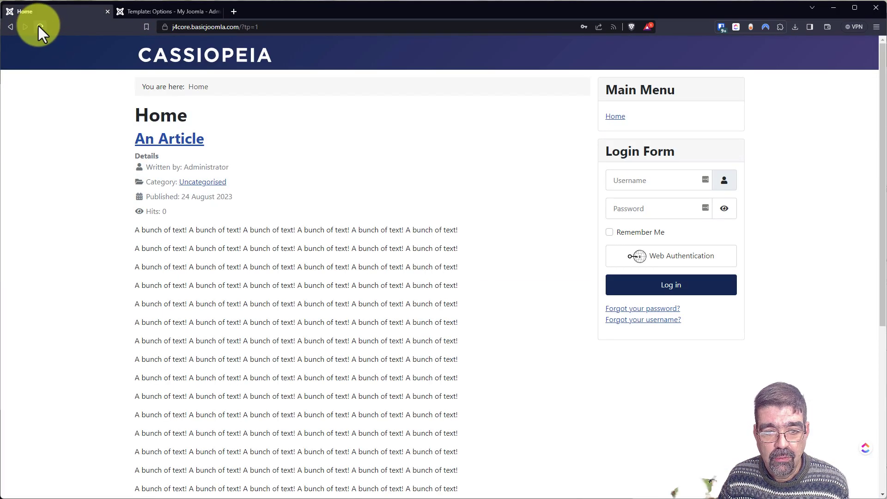
{"action": "left_click", "coordinate": [41, 27]}
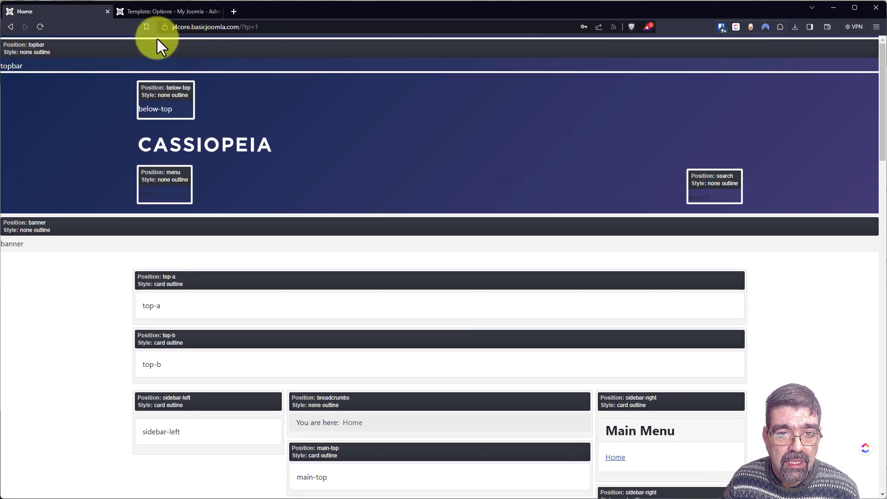
{"action": "left_click", "coordinate": [10, 26]}
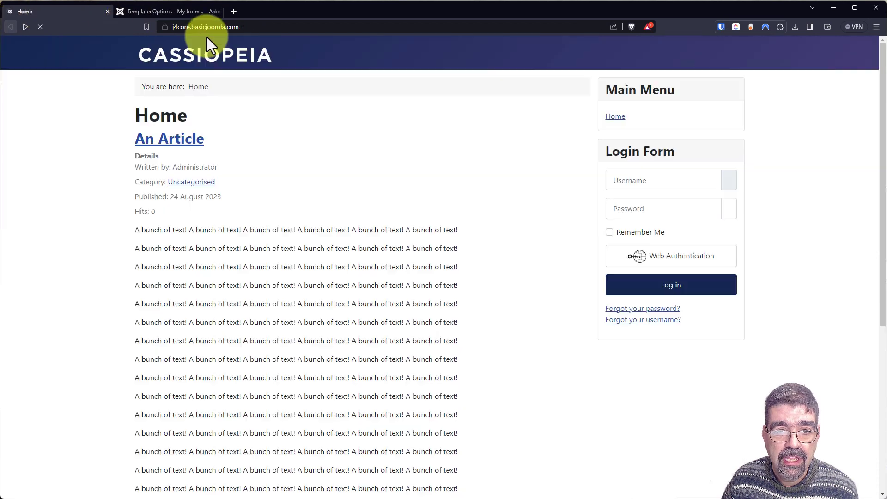
{"action": "left_click", "coordinate": [171, 11]}
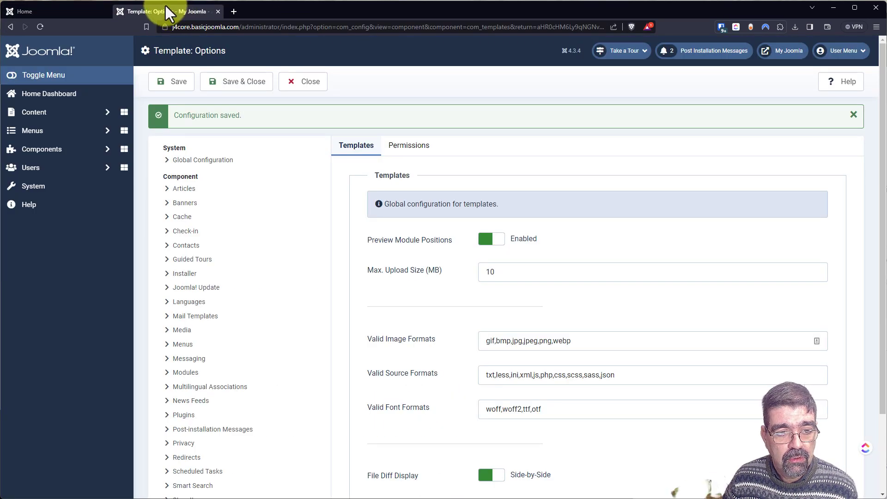
Create a new site module, searching 'men' and choosing the Menu module type.
{"action": "left_click", "coordinate": [50, 197]}
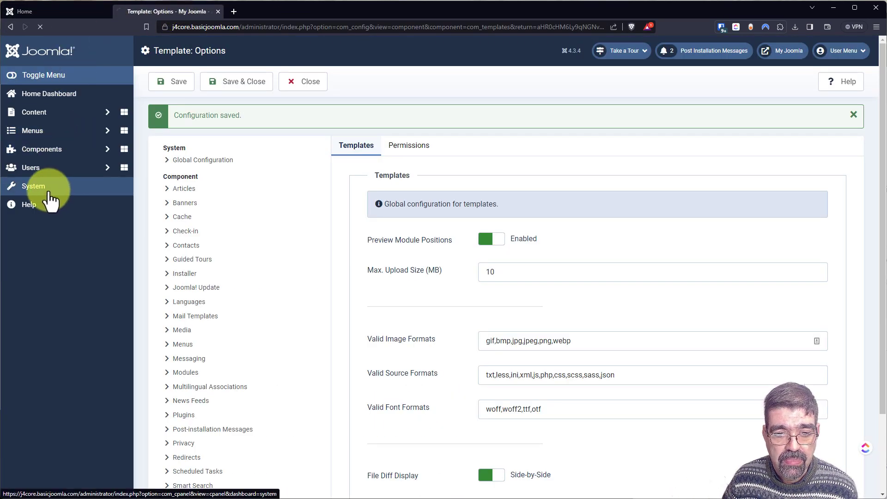
{"action": "left_click", "coordinate": [429, 398]}
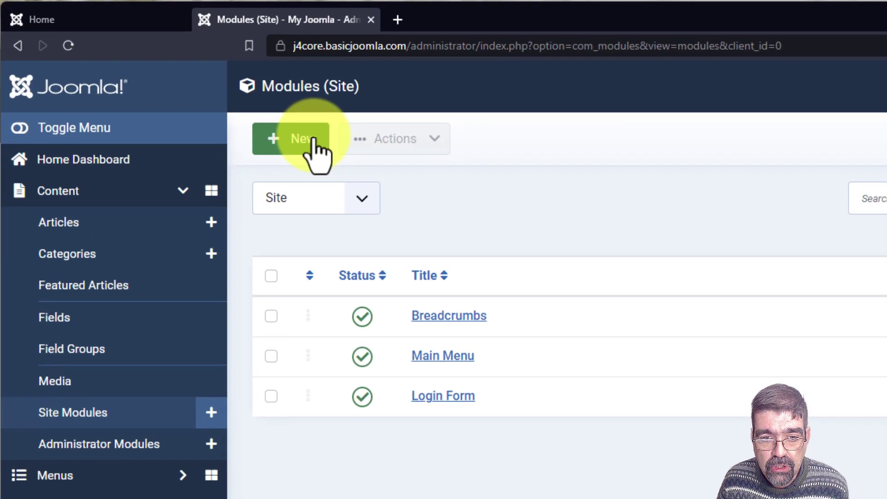
{"action": "left_click", "coordinate": [185, 83]}
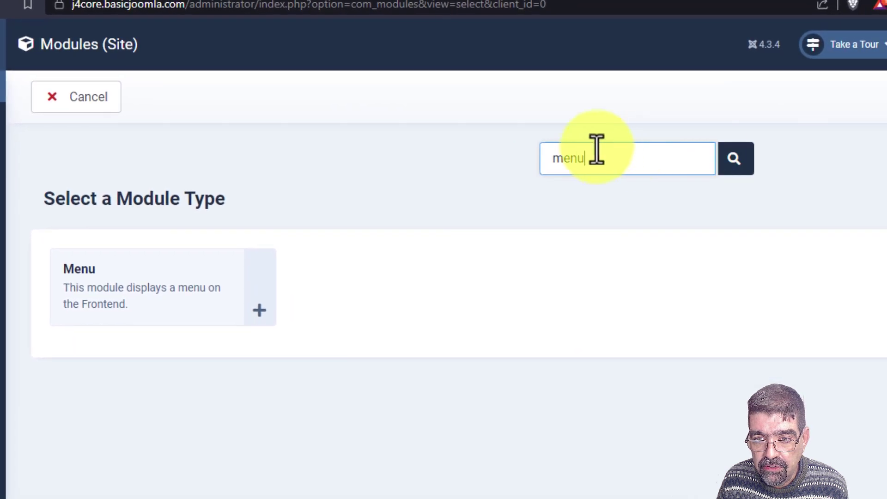
{"action": "double_click", "coordinate": [818, 188]}
{"action": "key", "text": "BackSpace"}
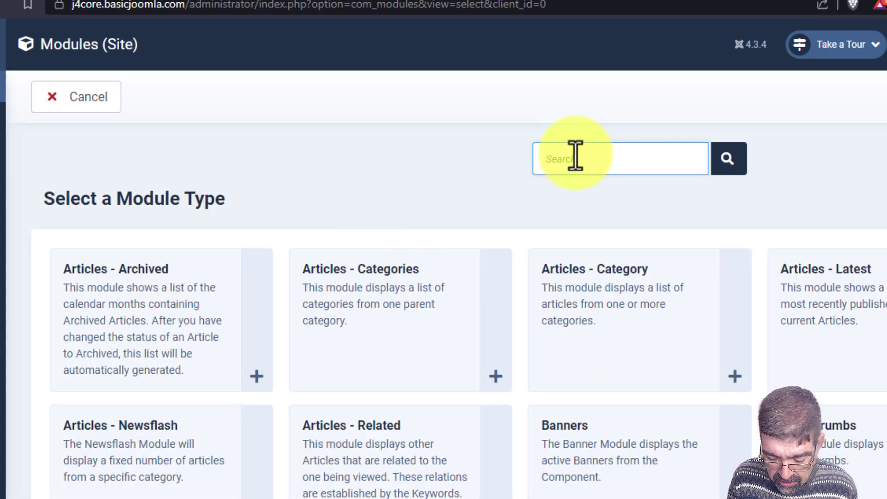
{"action": "type", "text": "menu"}
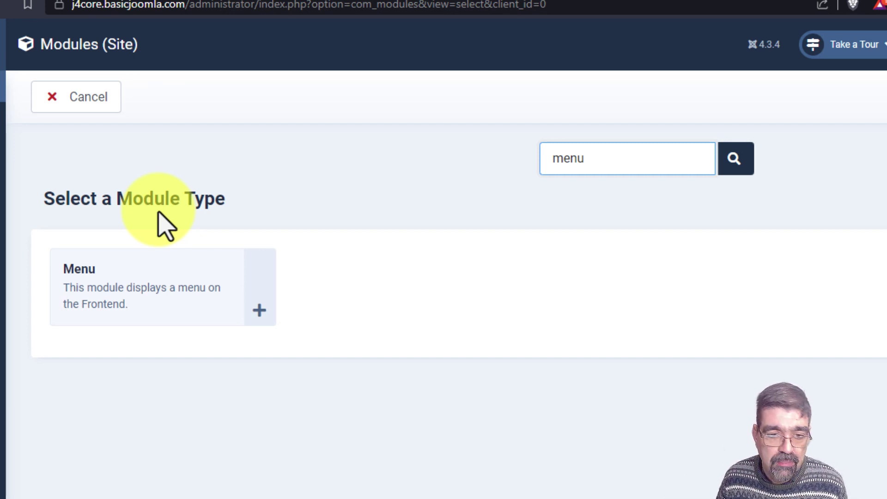
{"action": "left_click", "coordinate": [116, 295]}
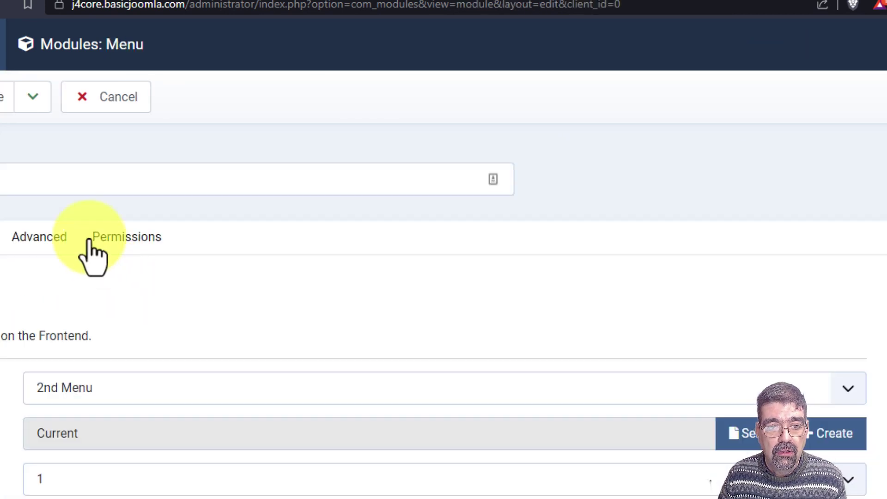
Title the module '2nd Menu' and set it to display the 2nd Menu menu.
{"action": "left_click", "coordinate": [166, 110]}
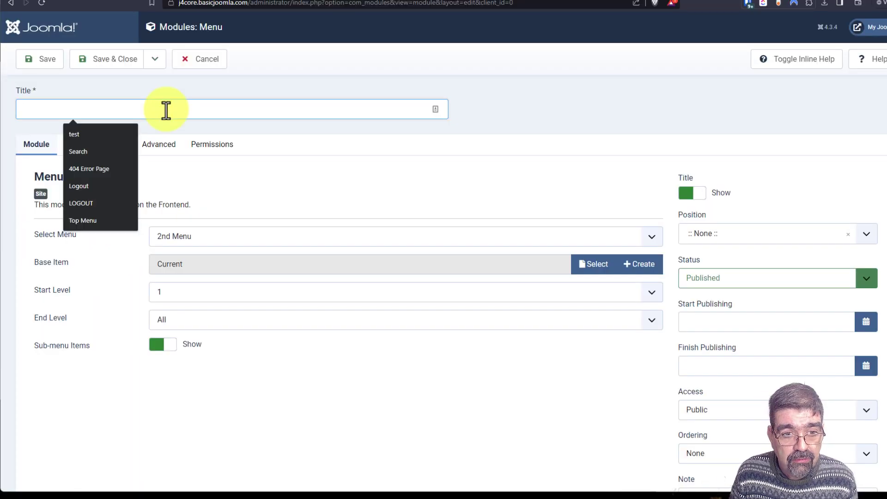
{"action": "type", "text": "2"}
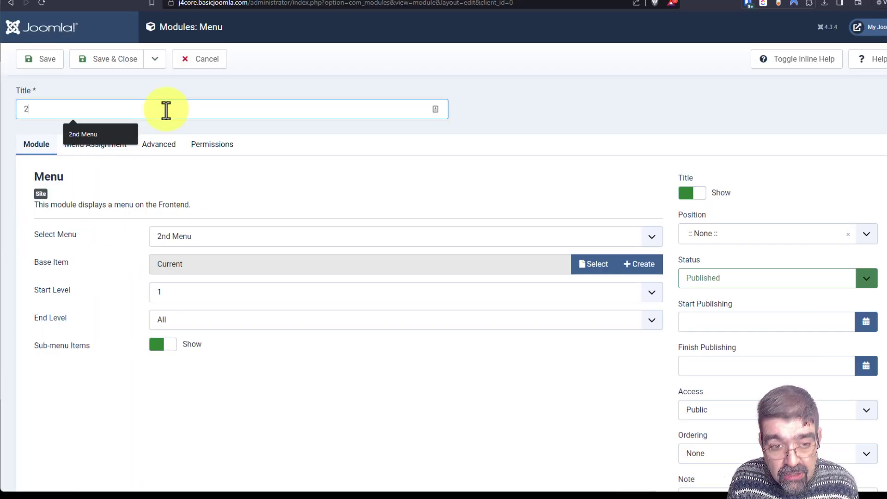
{"action": "type", "text": "nd M"}
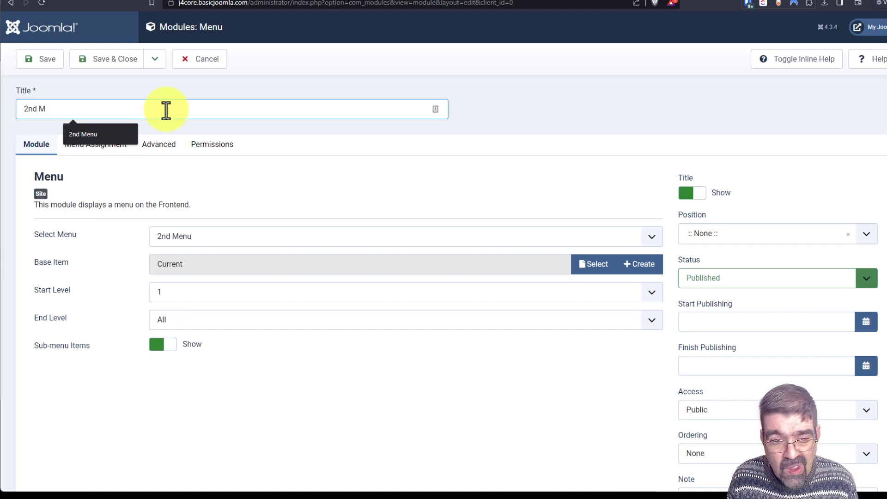
{"action": "type", "text": "enu"}
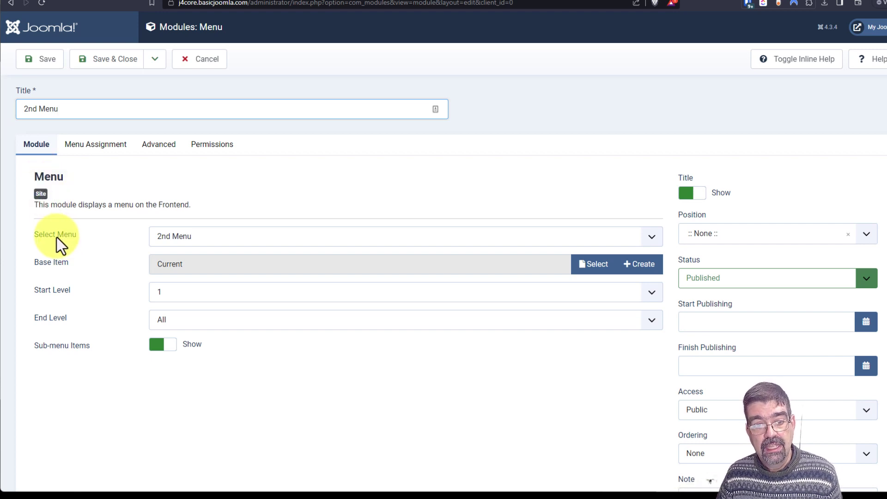
{"action": "left_click", "coordinate": [211, 243]}
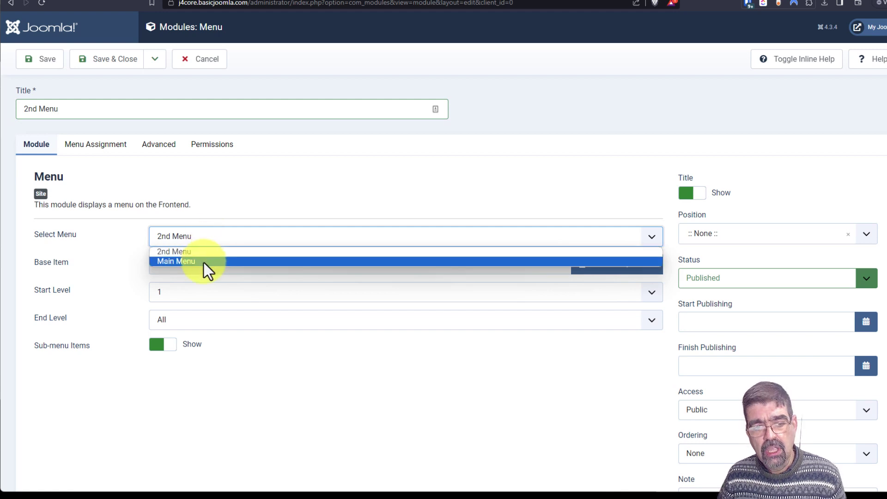
{"action": "left_click", "coordinate": [203, 262]}
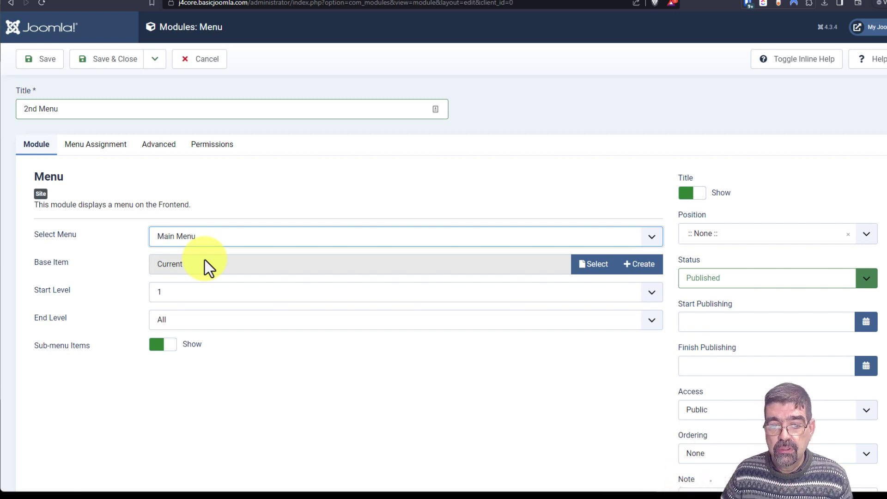
{"action": "left_click", "coordinate": [203, 241]}
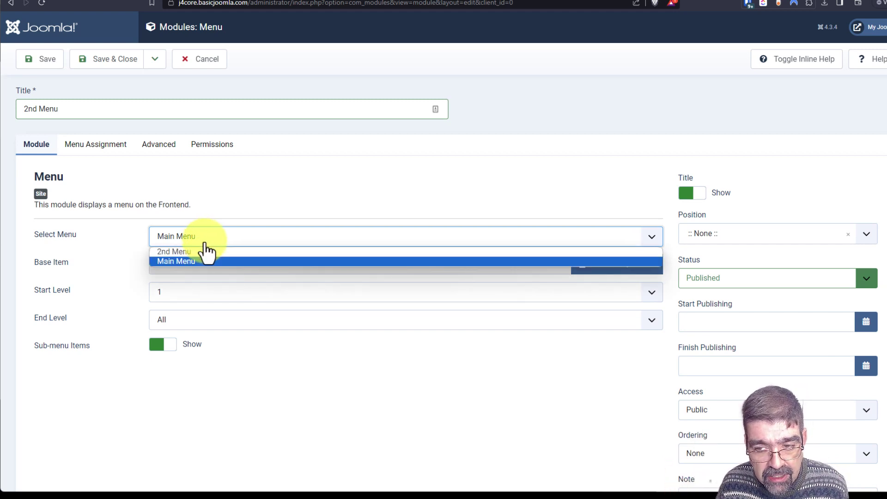
{"action": "left_click", "coordinate": [205, 251]}
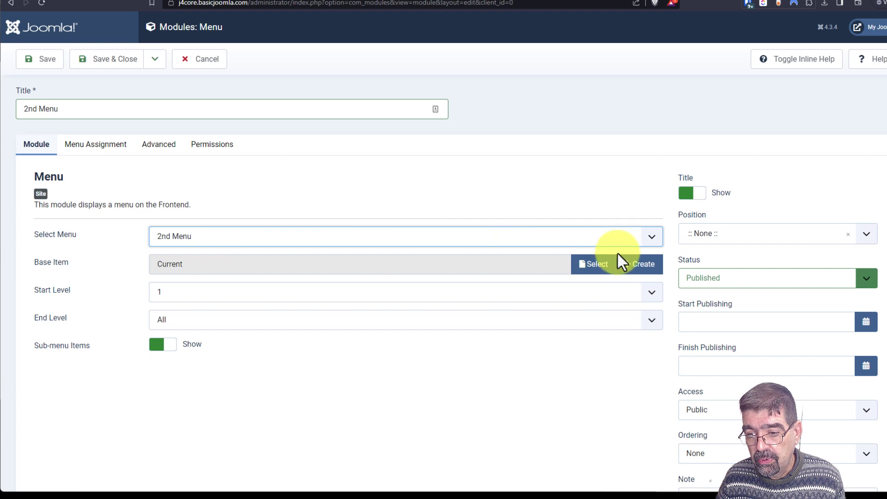
Place the module in the Top-b [top-b] position and save it.
{"action": "left_click", "coordinate": [729, 238]}
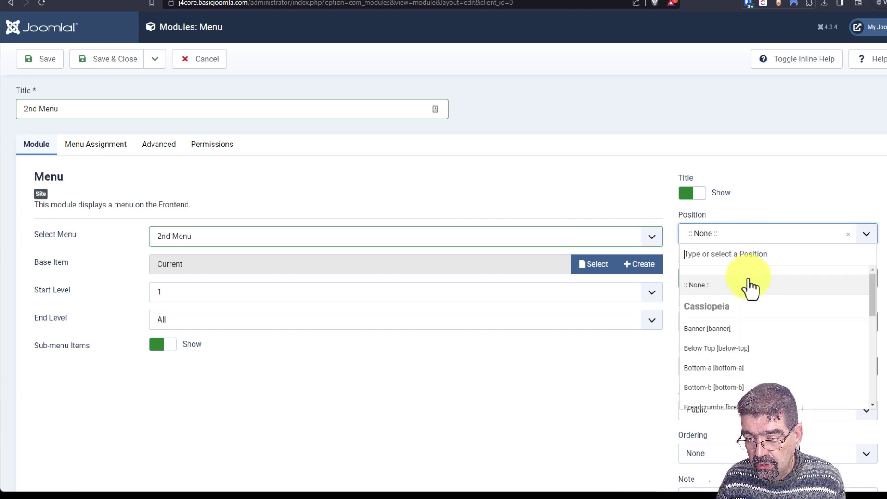
{"action": "scroll", "coordinate": [749, 291], "scroll_direction": "down", "scroll_amount": 8}
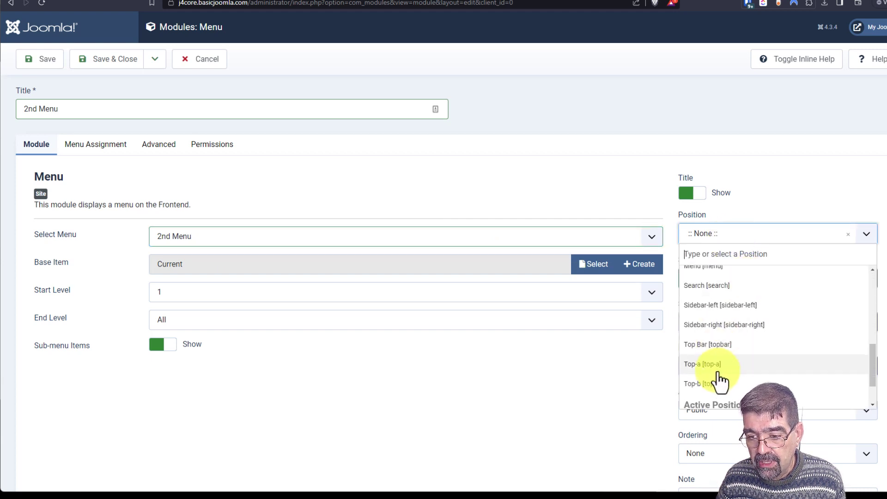
{"action": "left_click", "coordinate": [719, 384]}
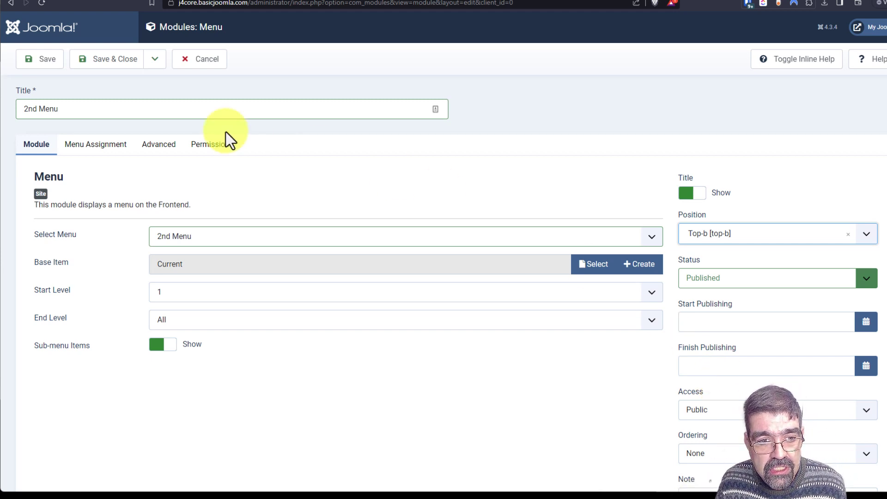
{"action": "left_click", "coordinate": [52, 61]}
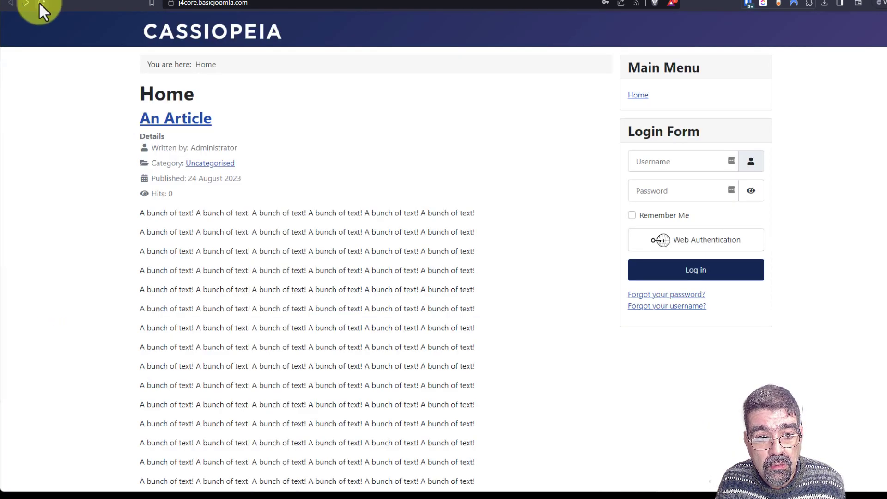
Reload the site, follow 2nd Menu's An Article link to the article page, then return to the module editor.
{"action": "left_click", "coordinate": [39, 4]}
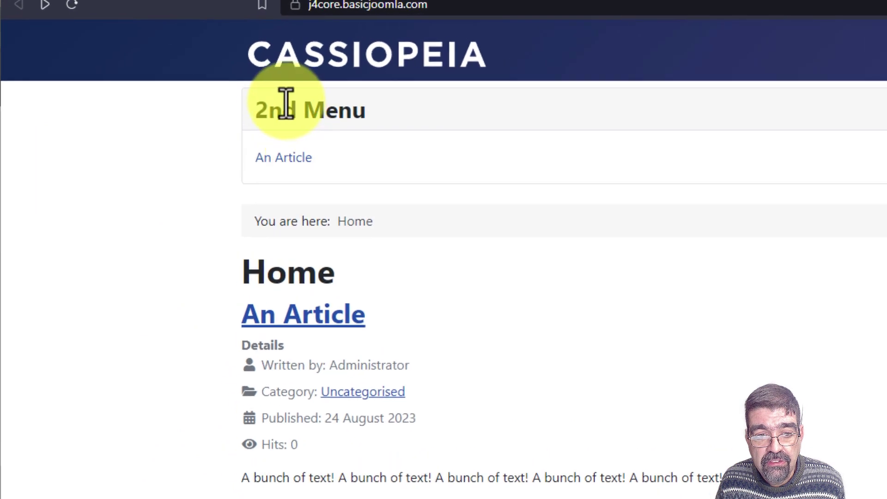
{"action": "left_click", "coordinate": [280, 159]}
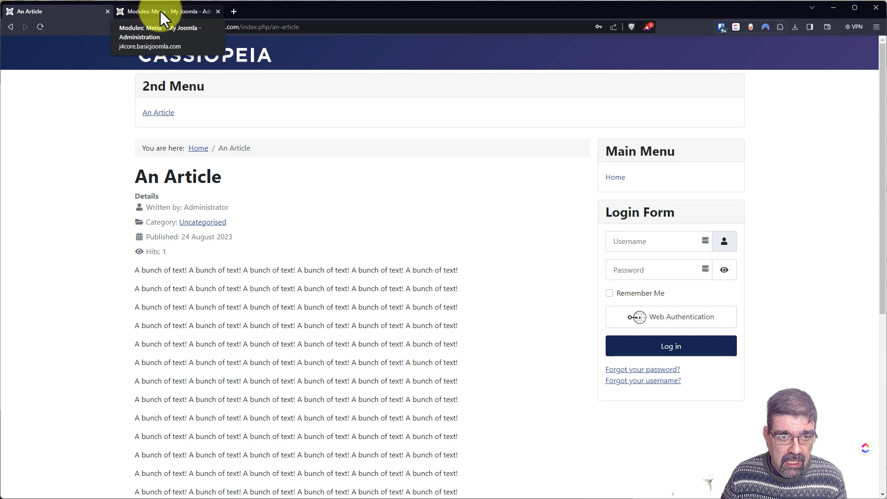
{"action": "left_click", "coordinate": [160, 11]}
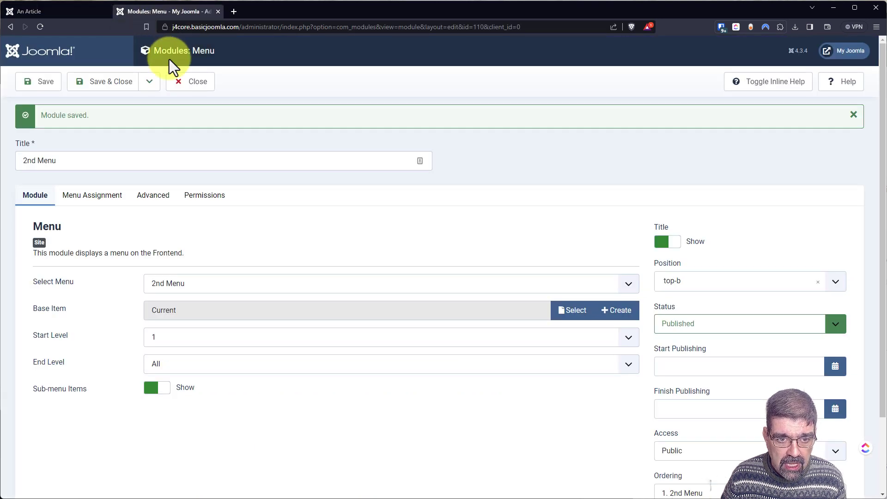
Close the module editor, open An Article from Articles, and add blank lines after its third paragraph.
{"action": "left_click", "coordinate": [183, 86]}
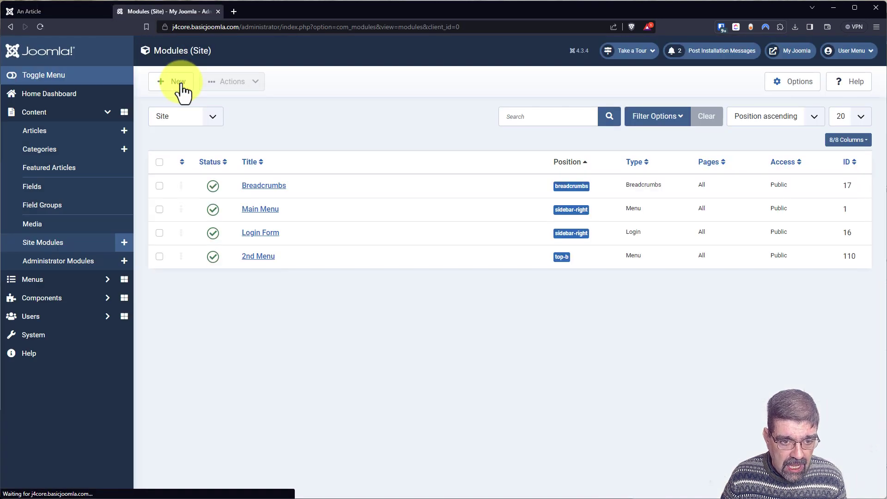
{"action": "left_click", "coordinate": [35, 131]}
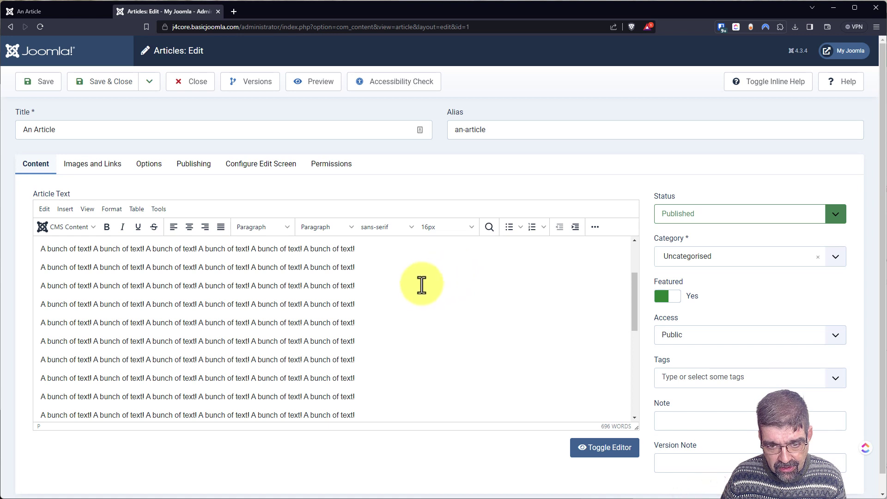
{"action": "left_click", "coordinate": [393, 284]}
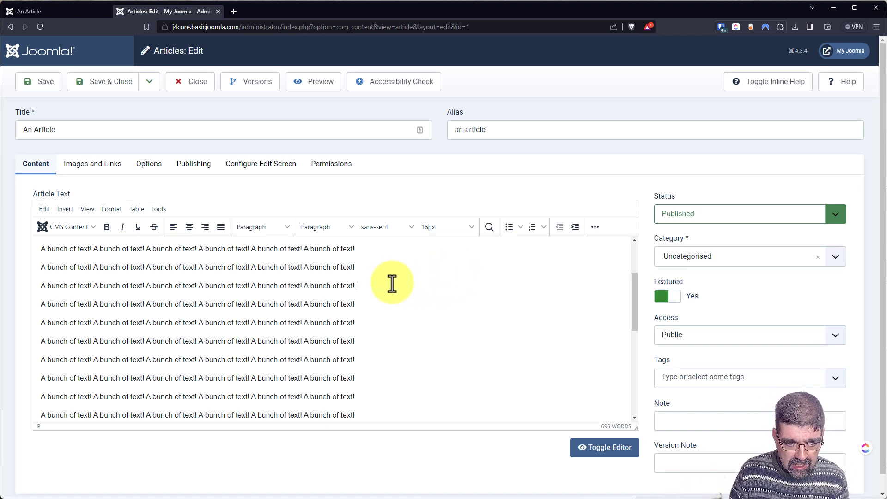
{"action": "key", "text": "Return"}
{"action": "key", "text": "Return"}
{"action": "key", "text": "Return"}
{"action": "key", "text": "Return"}
{"action": "key", "text": "Return"}
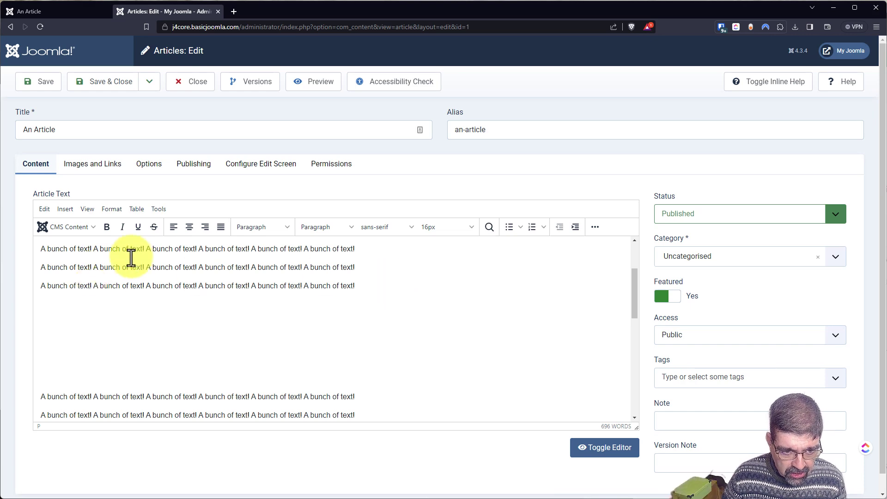
{"action": "left_click", "coordinate": [68, 334]}
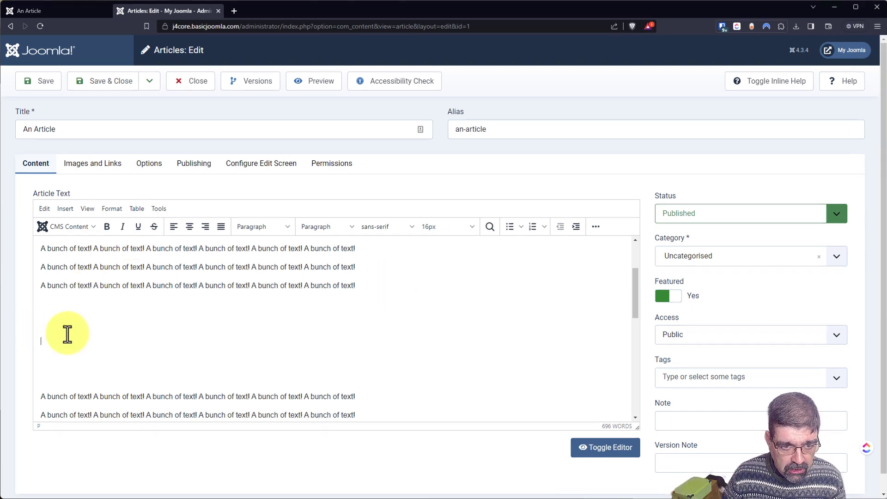
Insert the 2nd Menu module into the article body as {loadmoduleid 110} via CMS Content > Module.
{"action": "left_click", "coordinate": [108, 75]}
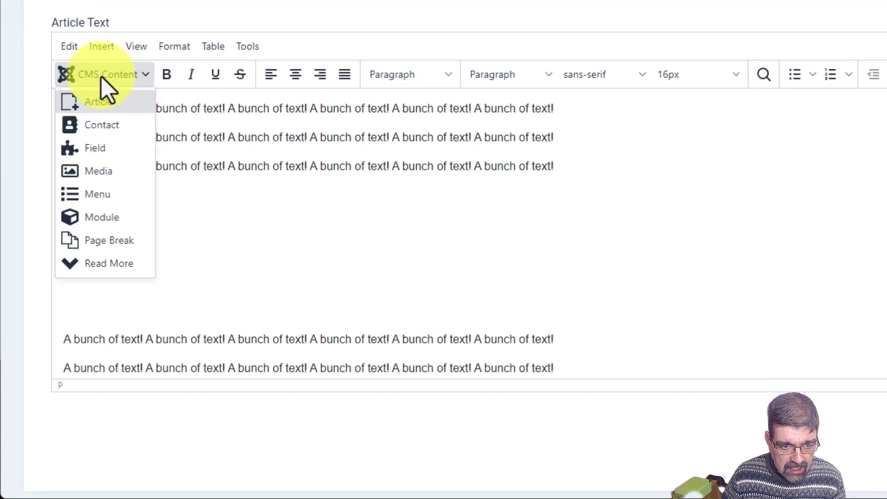
{"action": "left_click", "coordinate": [114, 219]}
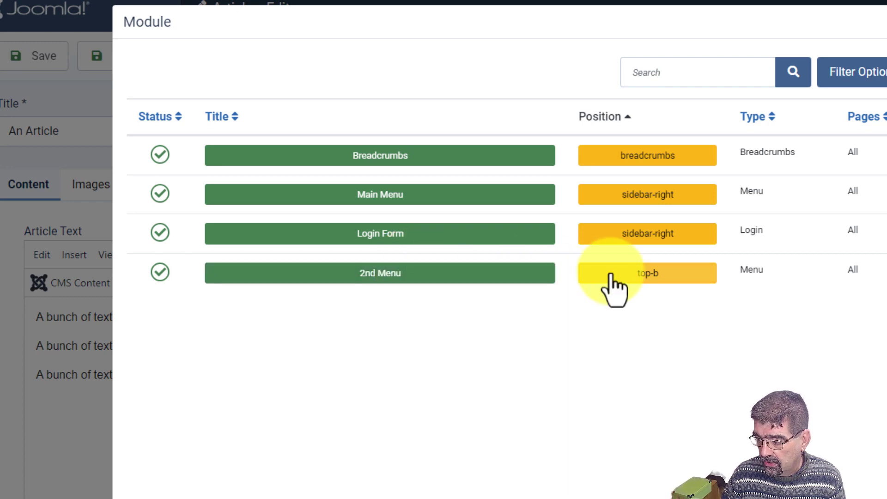
{"action": "left_click", "coordinate": [369, 277]}
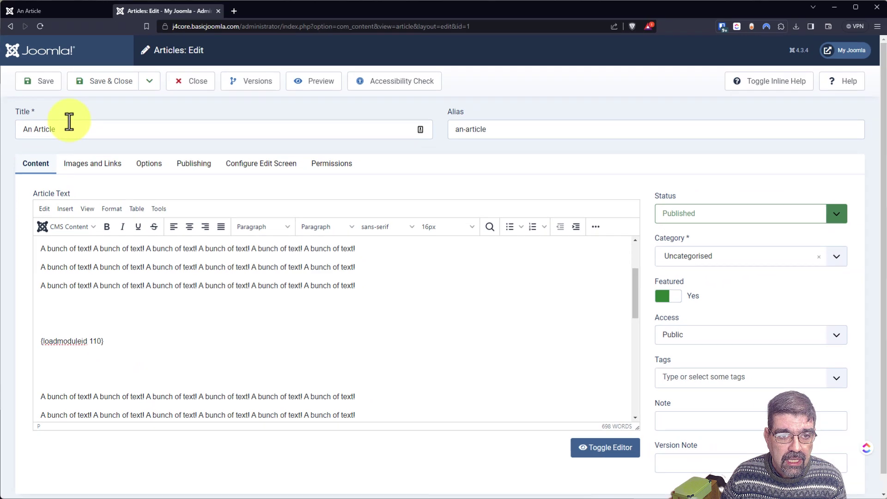
Save An Article, then reload its front-end page and scroll down to the embedded An Article link.
{"action": "left_click", "coordinate": [41, 87]}
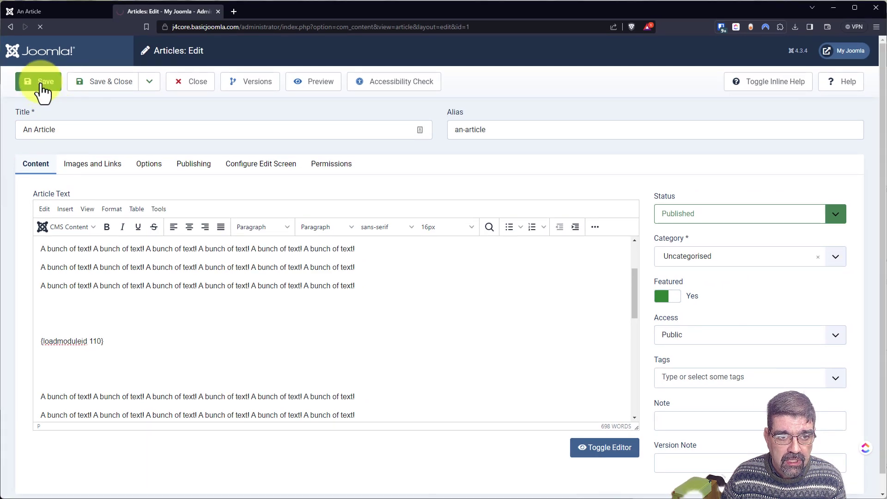
{"action": "left_click", "coordinate": [43, 13]}
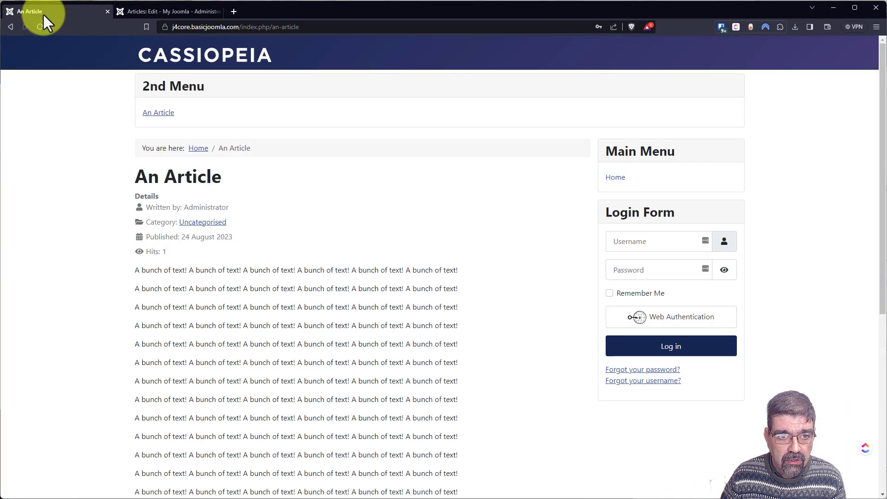
{"action": "left_click", "coordinate": [39, 26]}
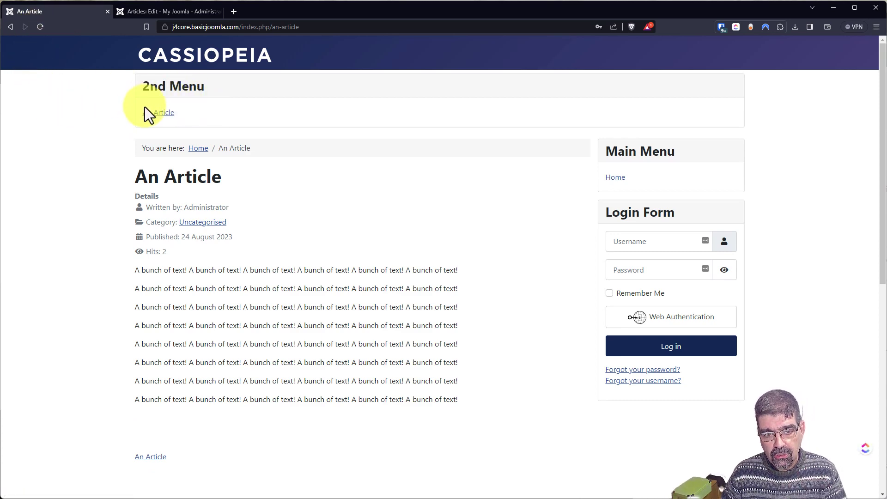
{"action": "scroll", "coordinate": [268, 149], "scroll_direction": "down", "scroll_amount": 5}
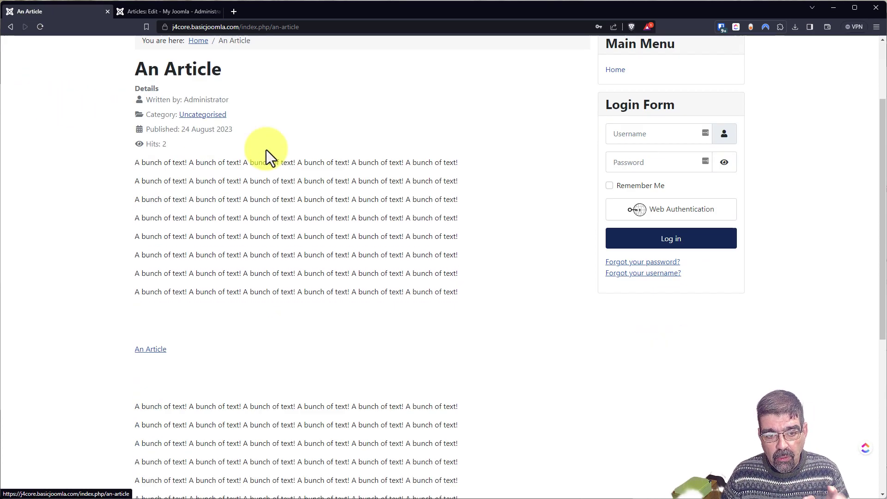